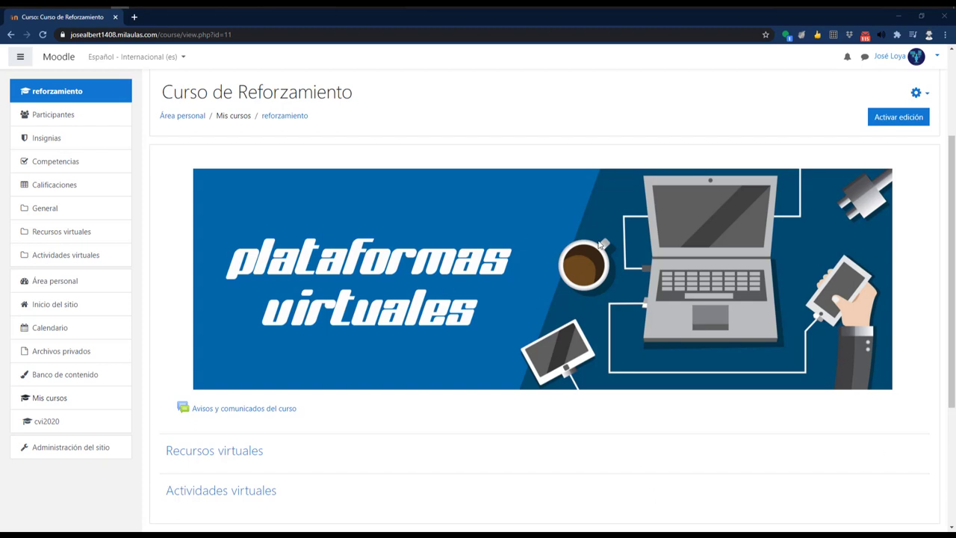
Step: Open the Grupos page from the user administration of Curso de Reforzamiento
click(917, 95)
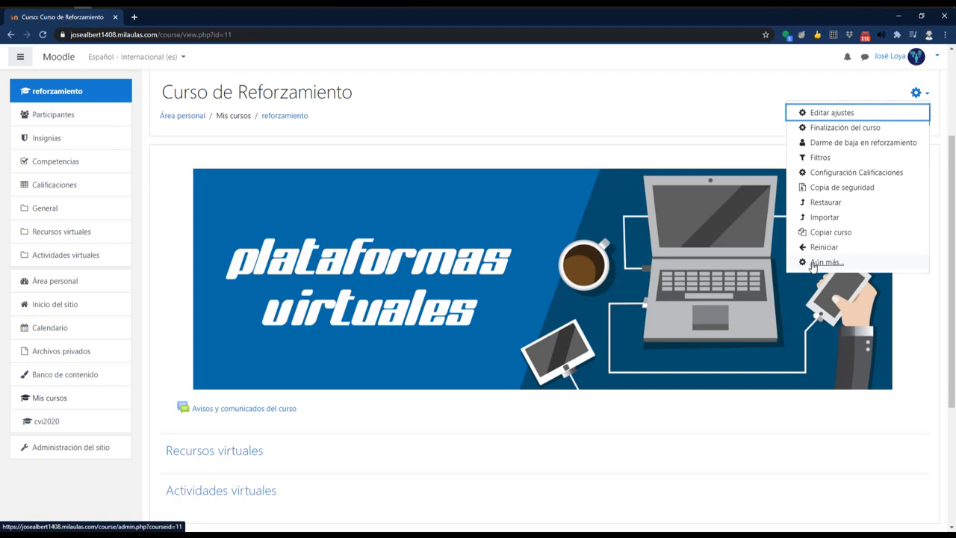
click(830, 265)
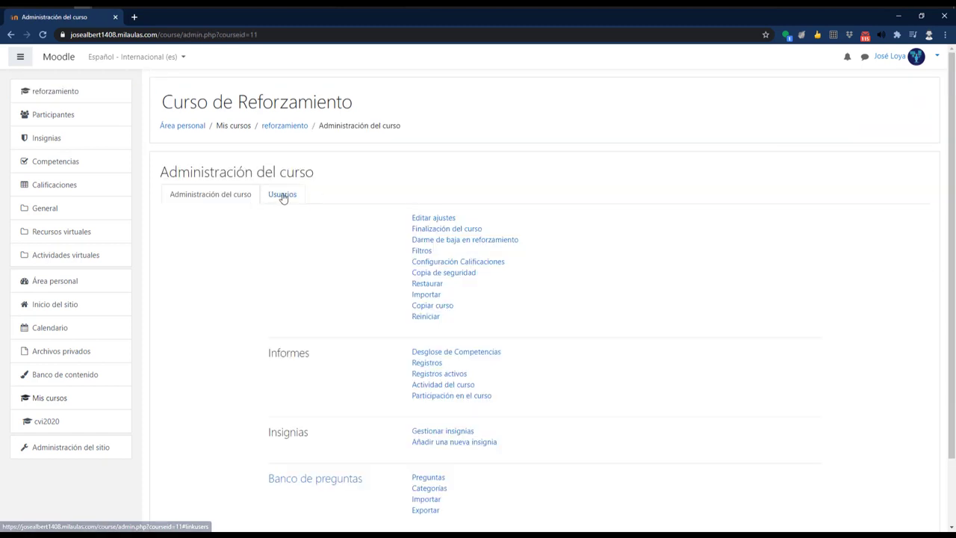
click(283, 196)
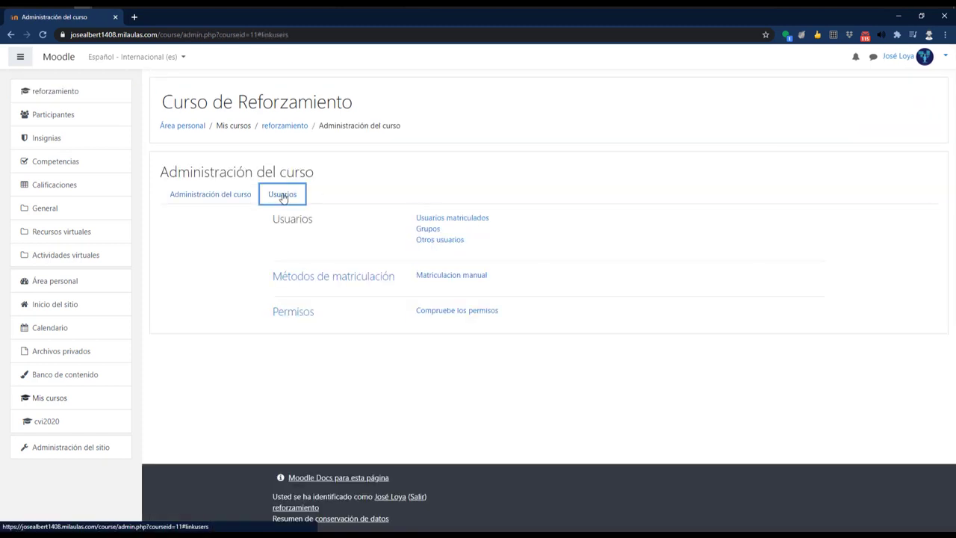
click(433, 230)
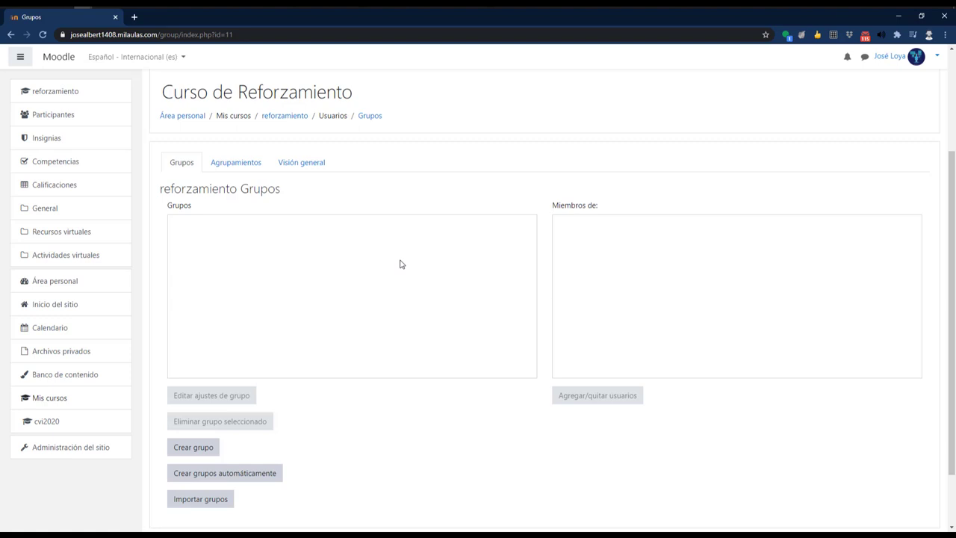
Step: Start creating a new group in the course and review the fields of its form
scroll(399, 264, down, 2)
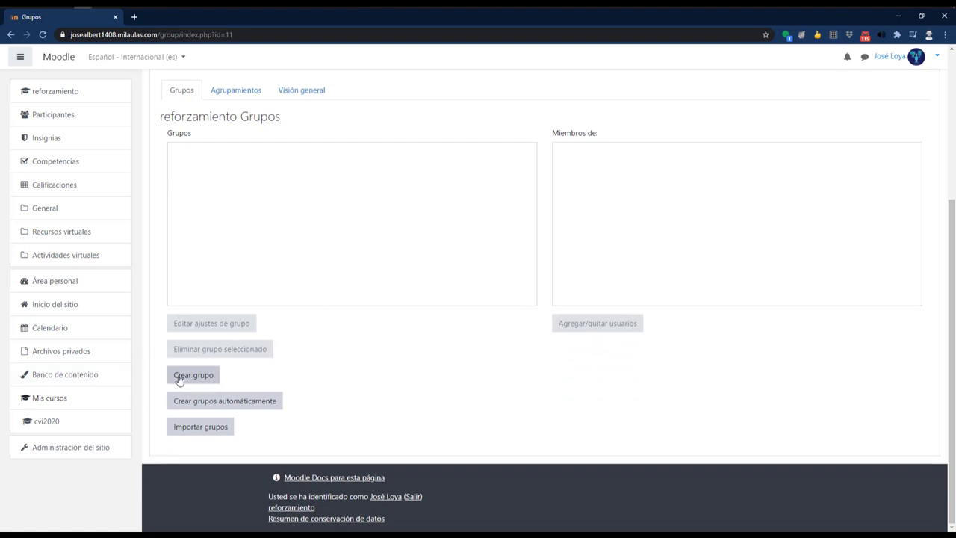
click(180, 379)
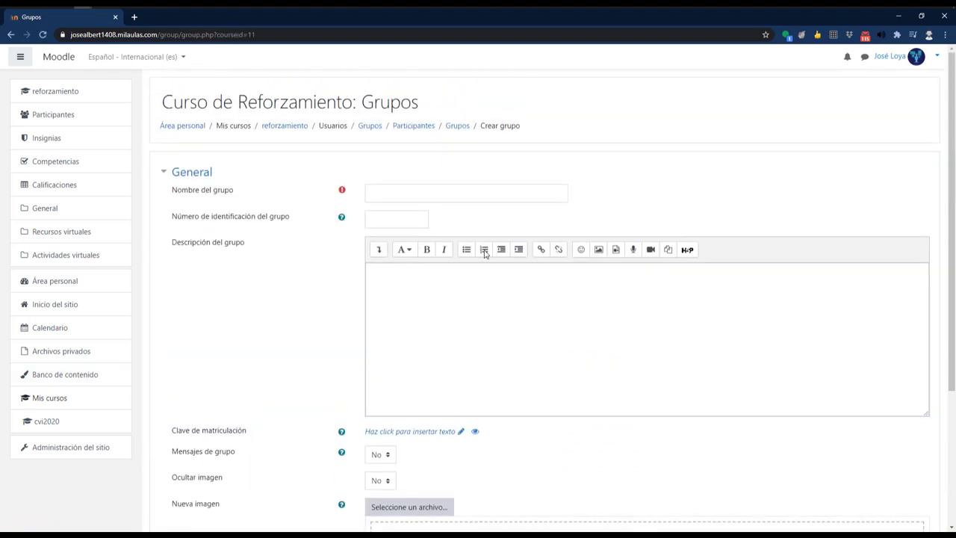
click(380, 191)
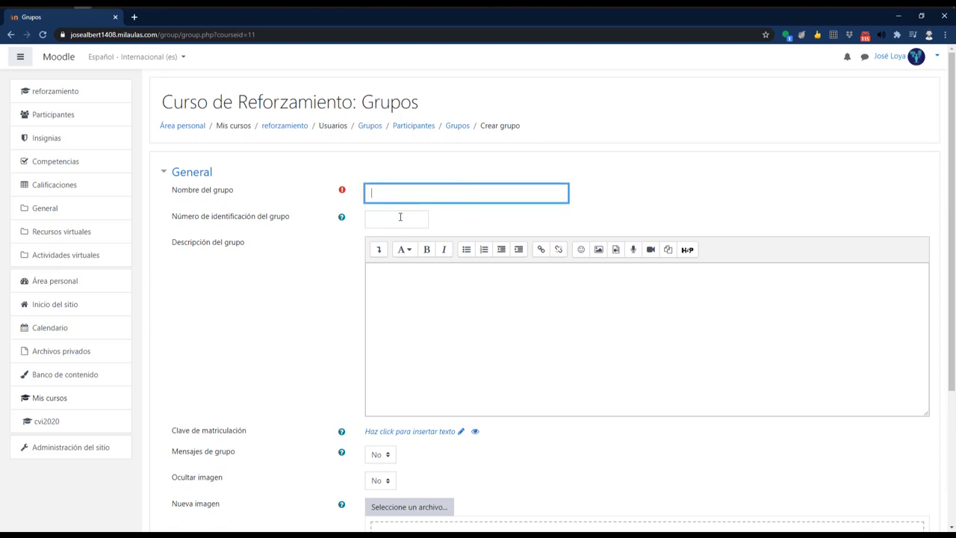
drag(175, 246, 257, 248)
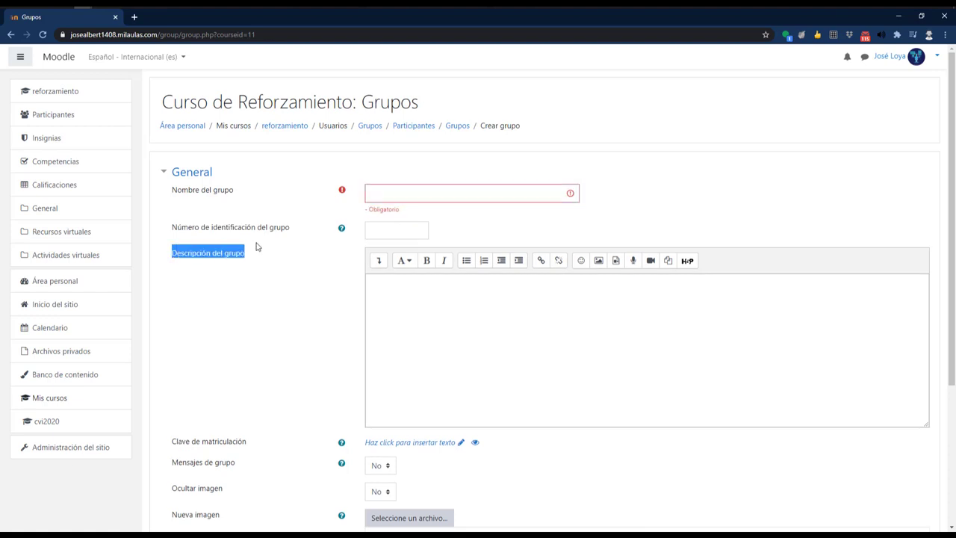
click(432, 300)
scroll(426, 307, down, 3)
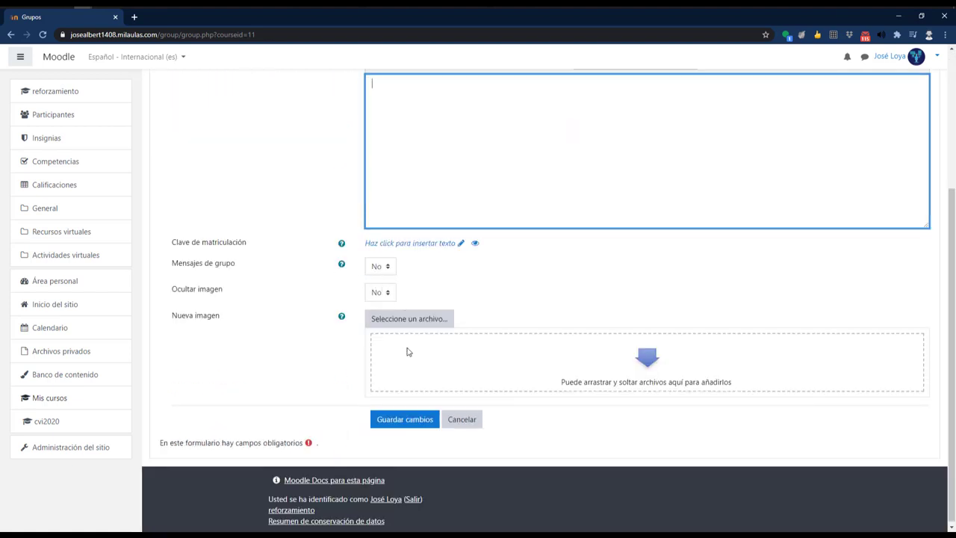
scroll(409, 352, up, 3)
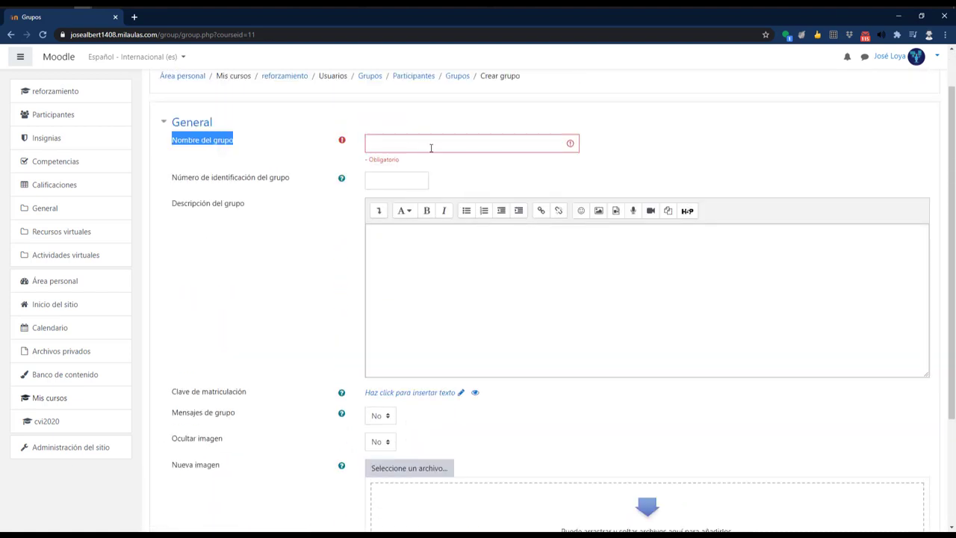
Step: Name the new group "Grupo de trabajo 01", leave its description empty and save it
click(431, 148)
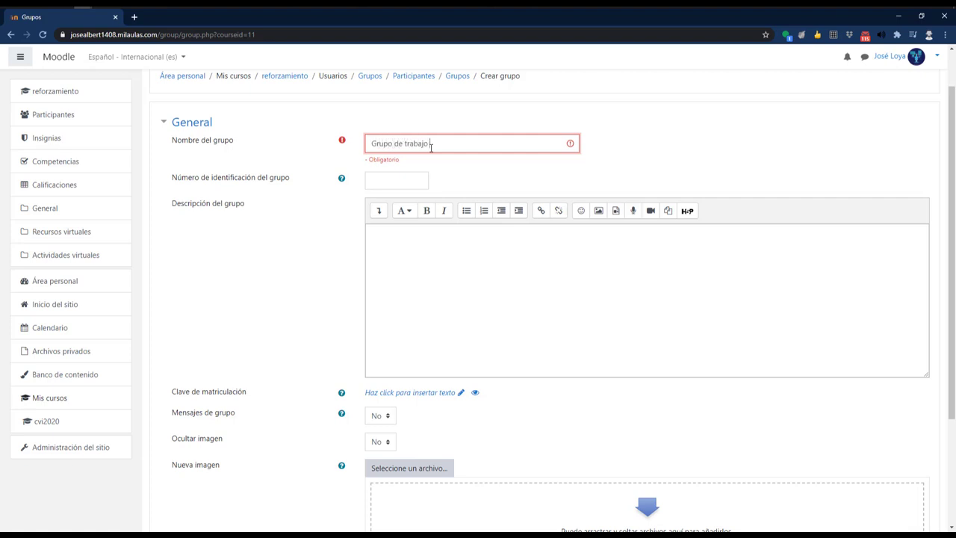
key(Tab)
key(Tab)
key(Tab)
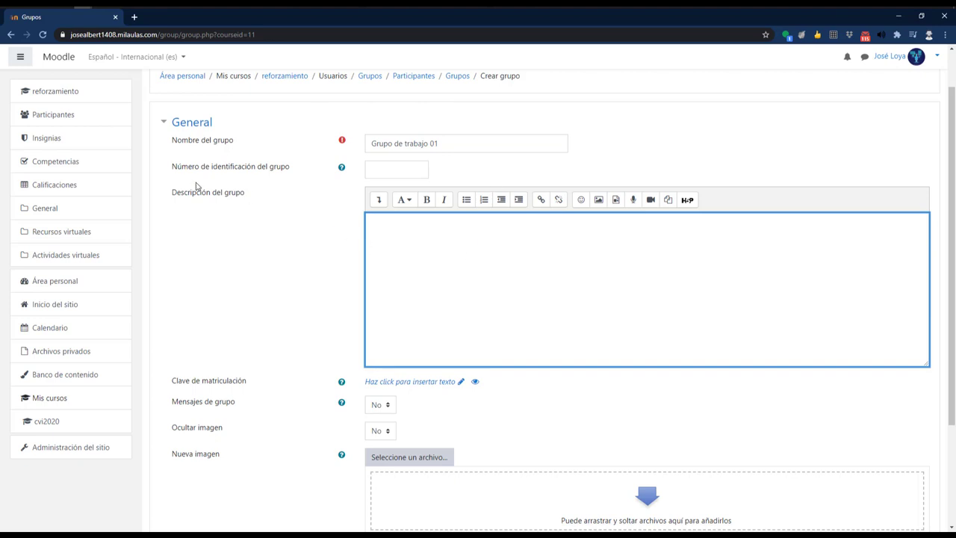
drag(173, 192, 258, 196)
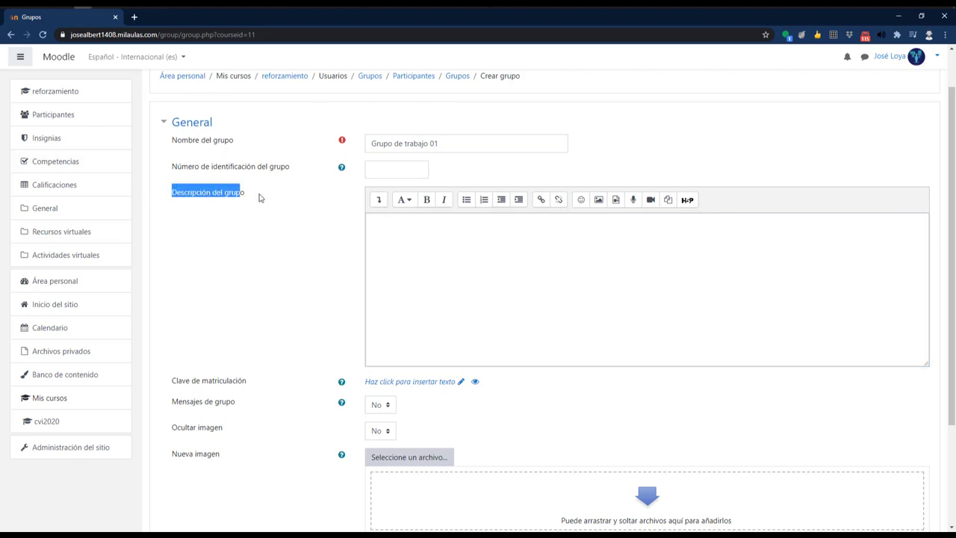
click(373, 229)
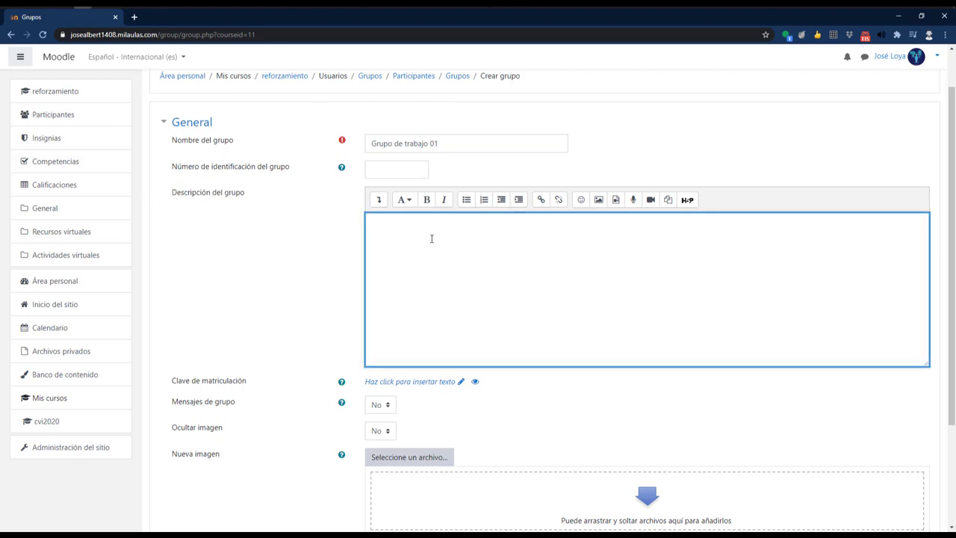
scroll(431, 238, down, 2)
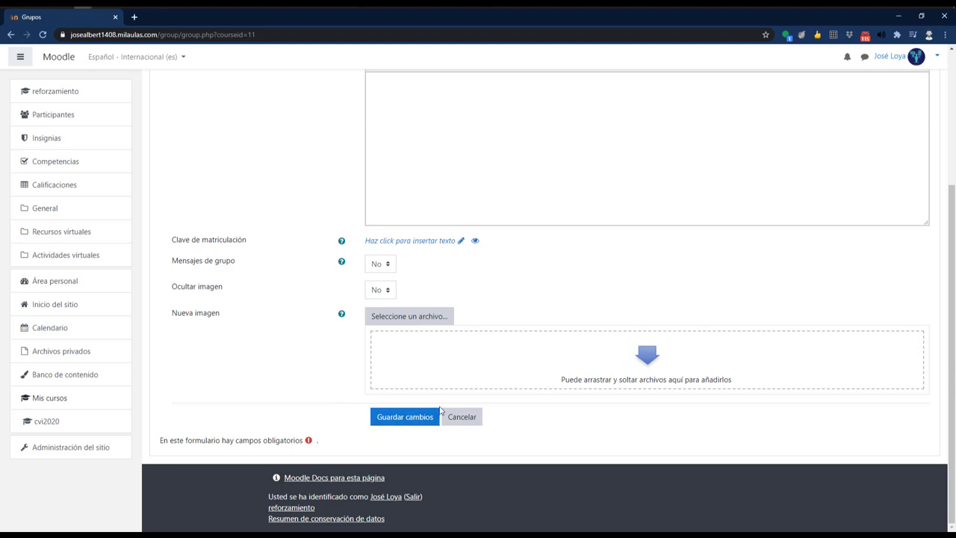
click(410, 421)
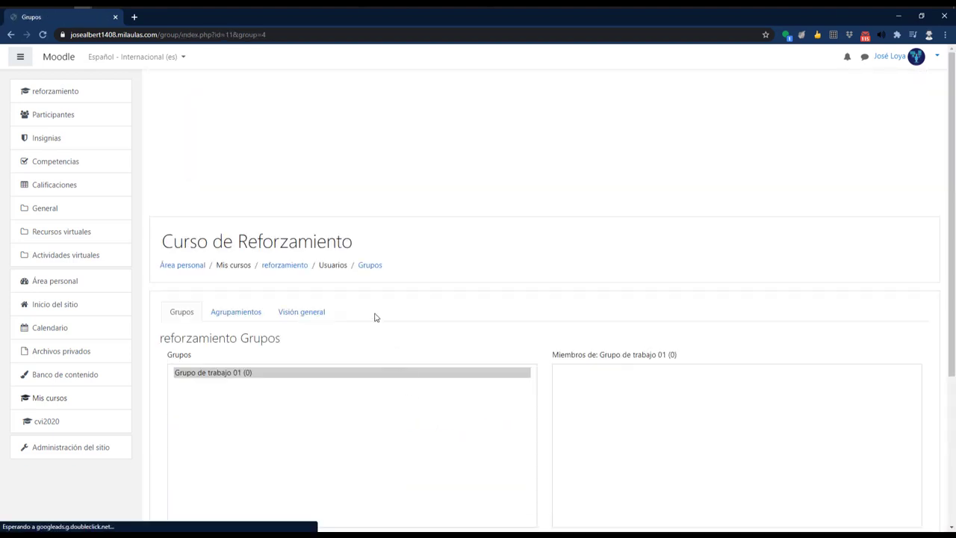
Step: Select Grupo de trabajo 01 in the group list and open its page for adding and removing users
scroll(376, 316, down, 1)
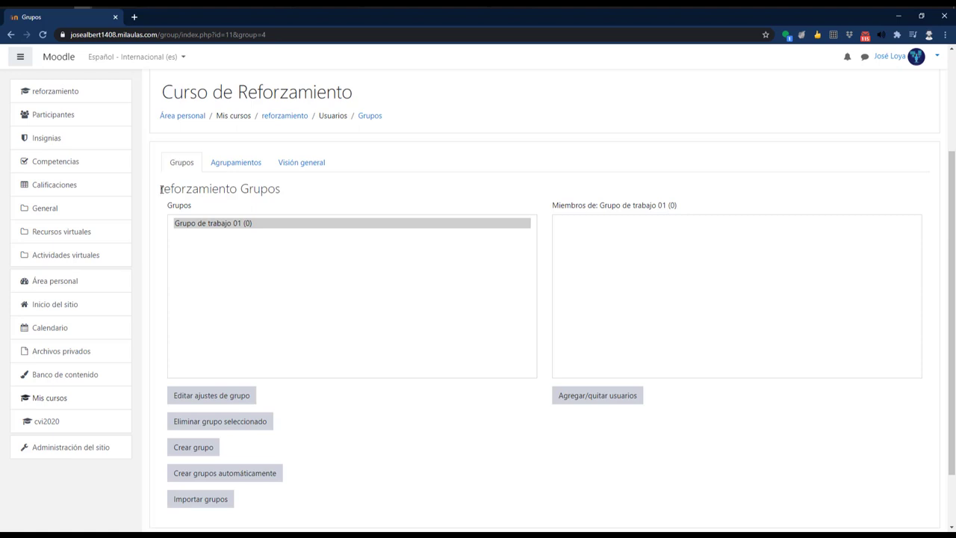
drag(160, 189, 288, 196)
scroll(288, 197, down, 1)
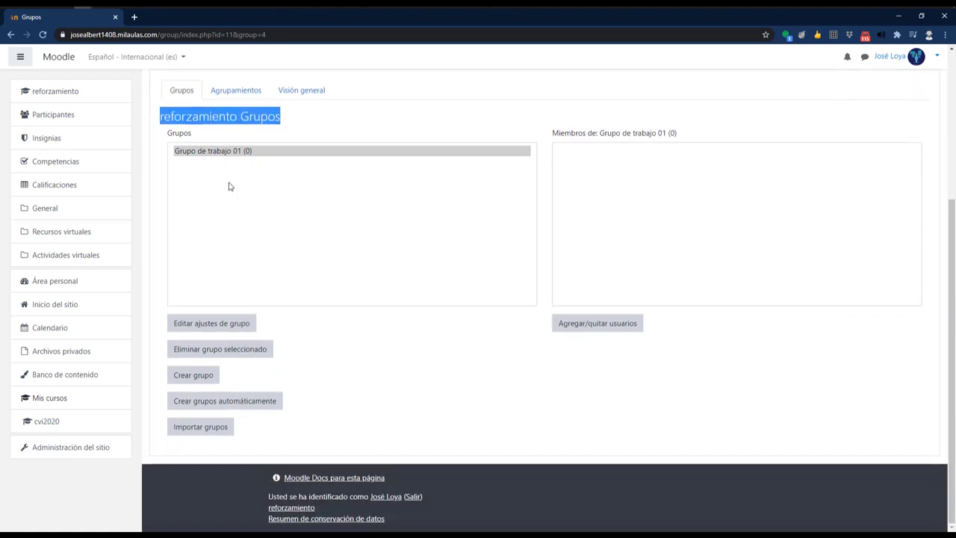
click(172, 148)
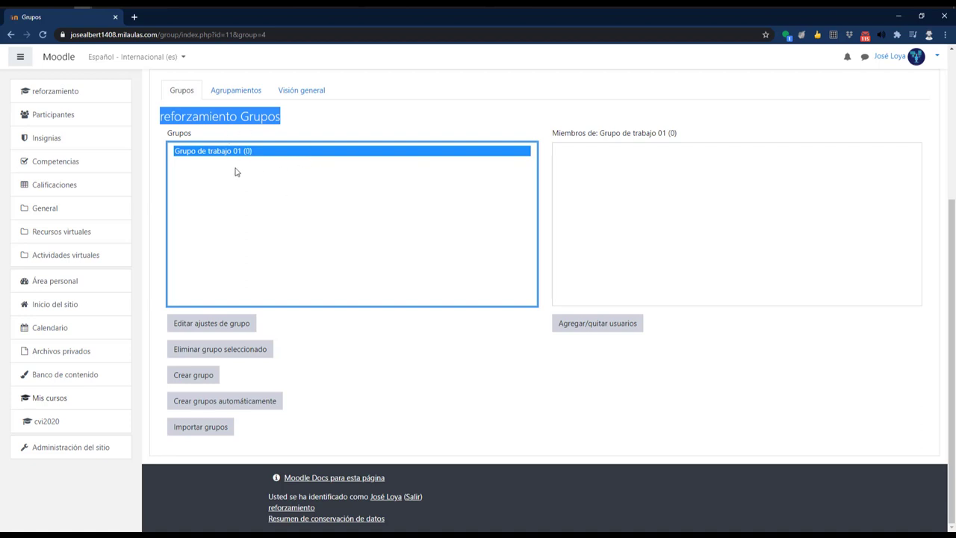
click(361, 115)
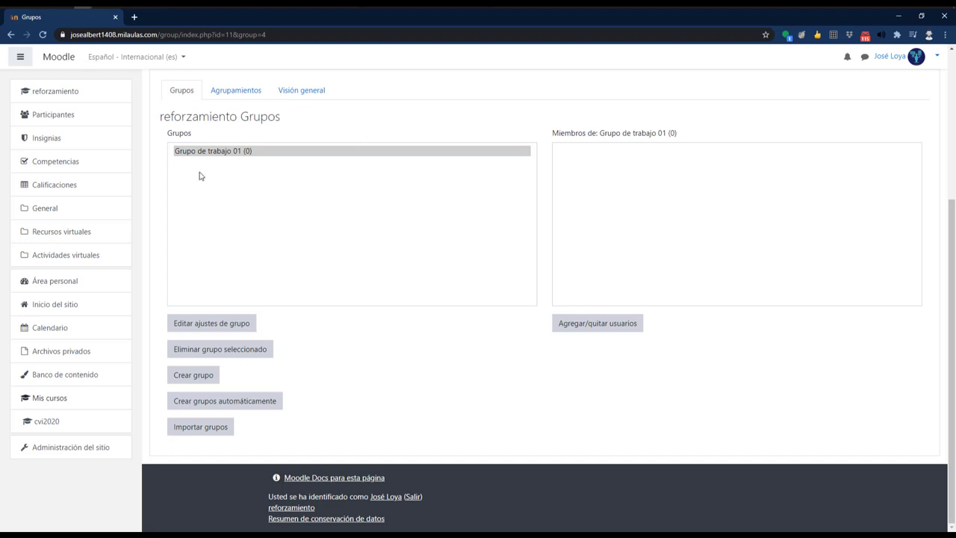
click(231, 152)
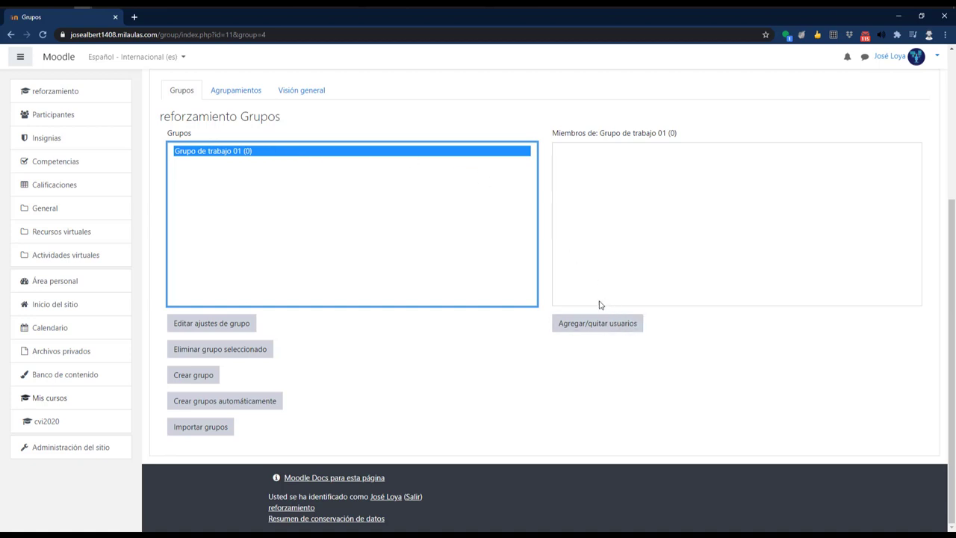
triple_click(548, 336)
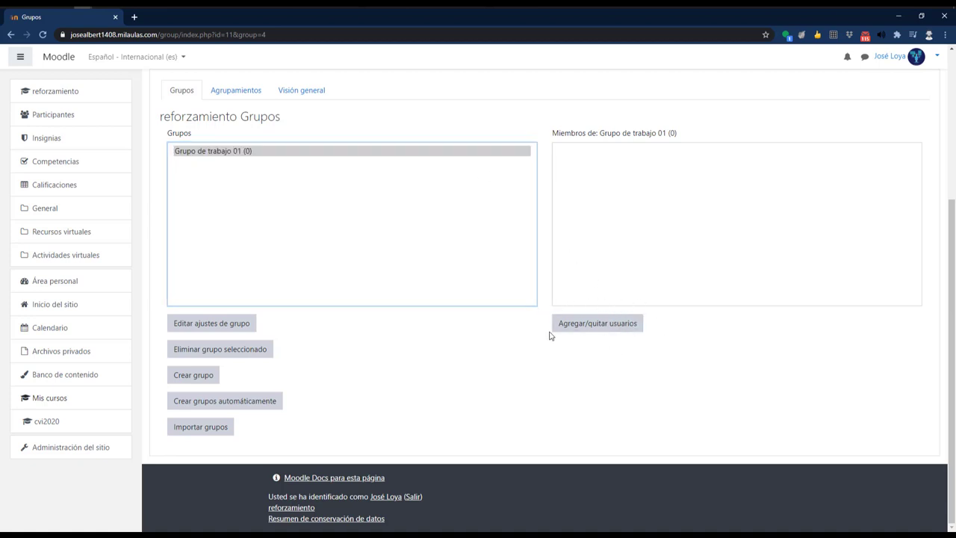
click(615, 343)
click(605, 333)
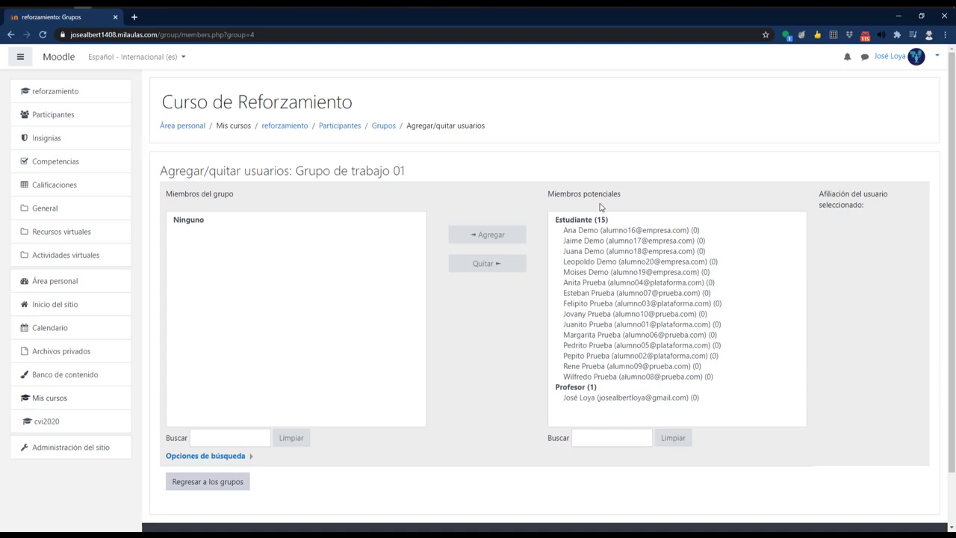
click(592, 232)
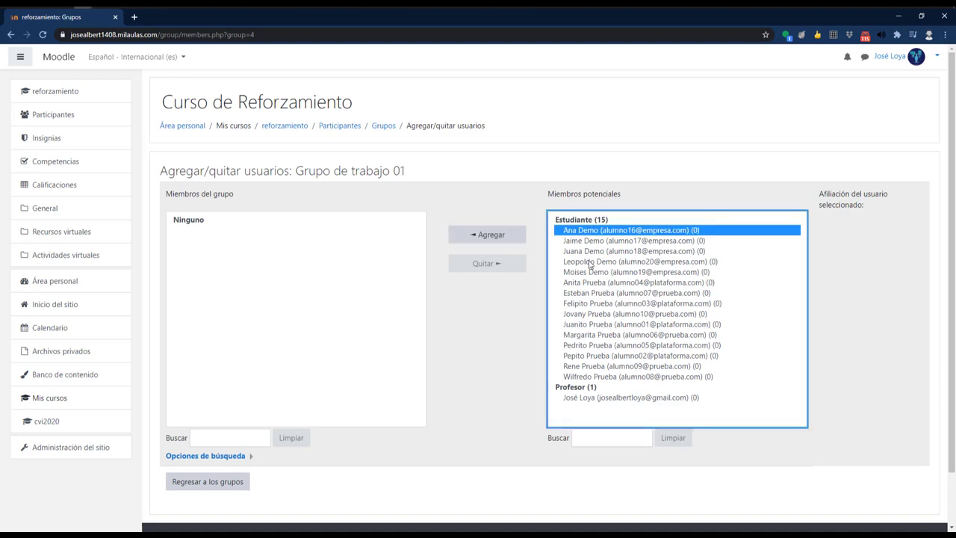
click(588, 241)
click(588, 261)
click(595, 293)
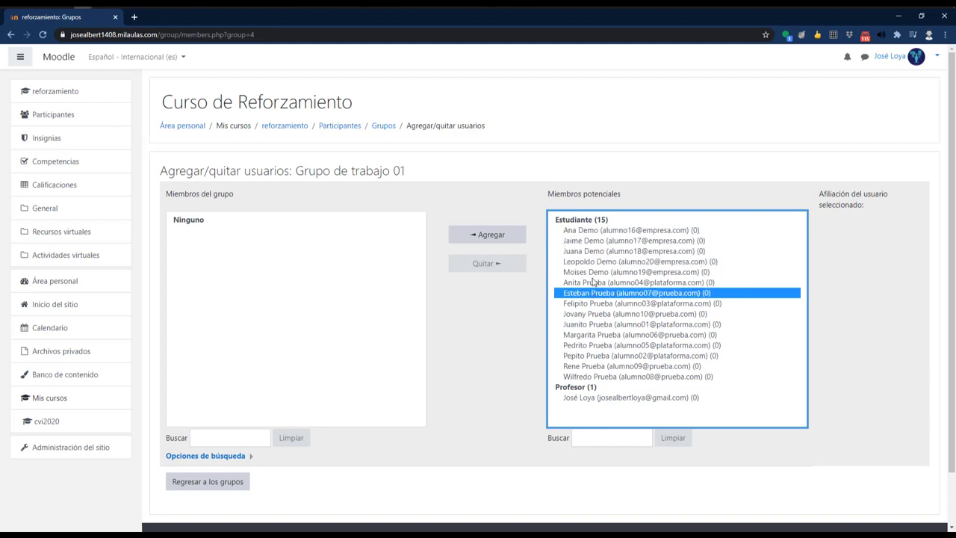
click(593, 240)
click(605, 303)
click(602, 240)
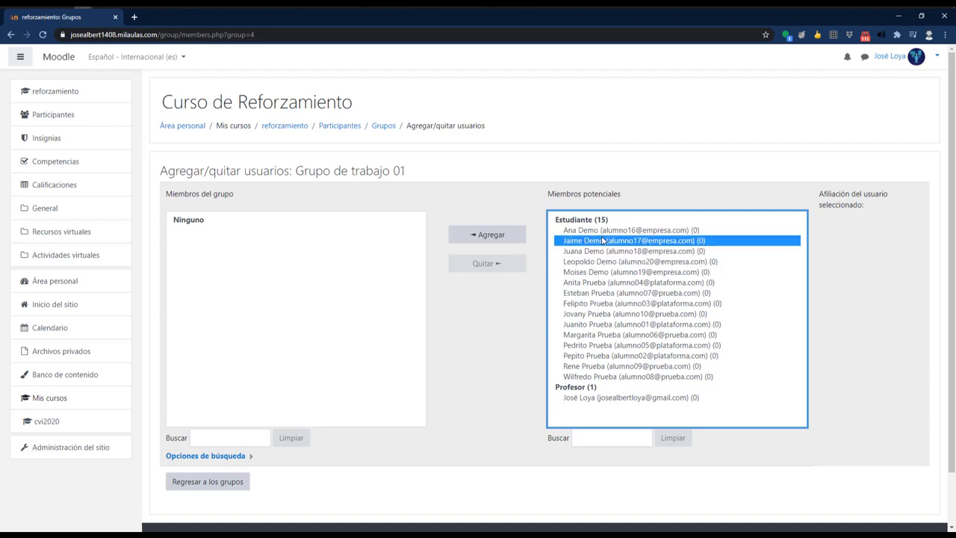
Step: Add the first, third, fifth and seventh students of the potential members list together to Grupo de trabajo 01
click(579, 232)
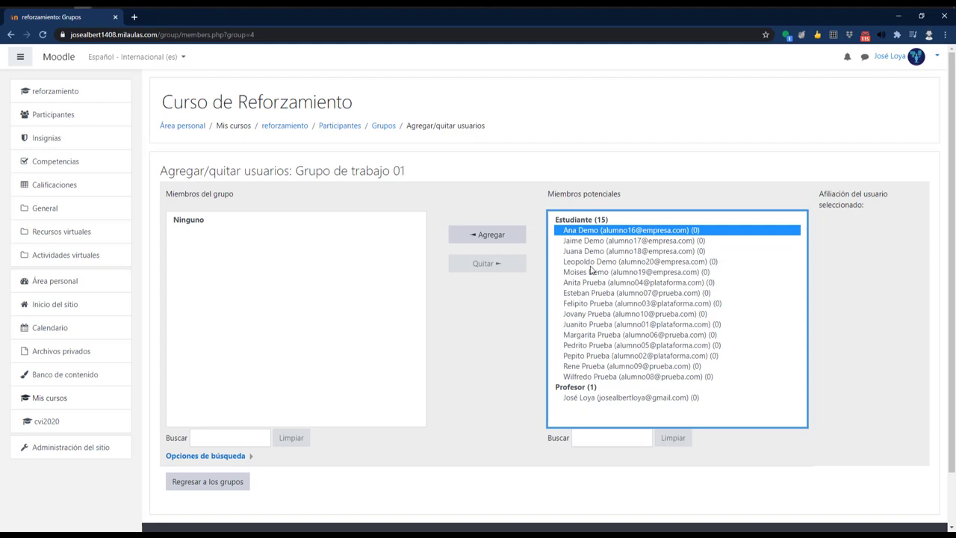
ctrl+click(588, 251)
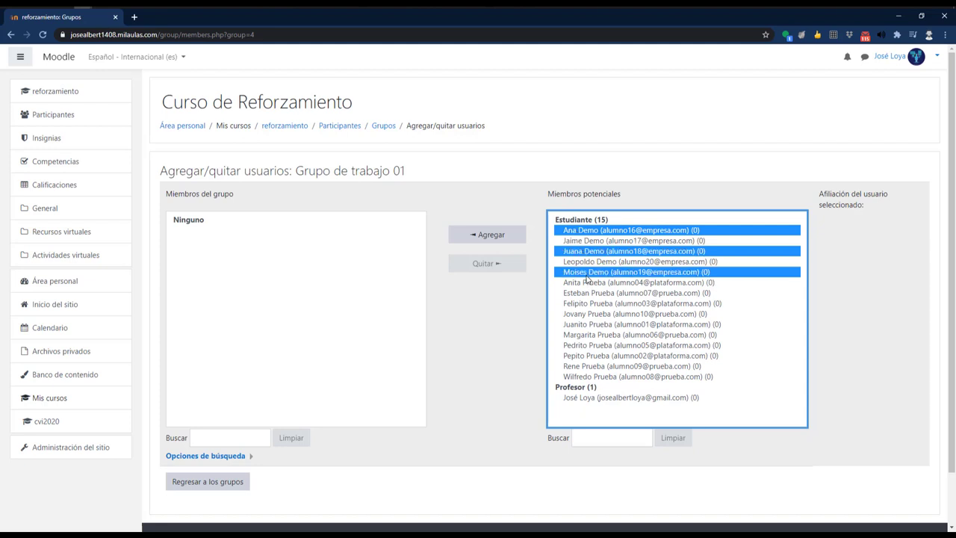
ctrl+click(591, 273)
ctrl+click(590, 294)
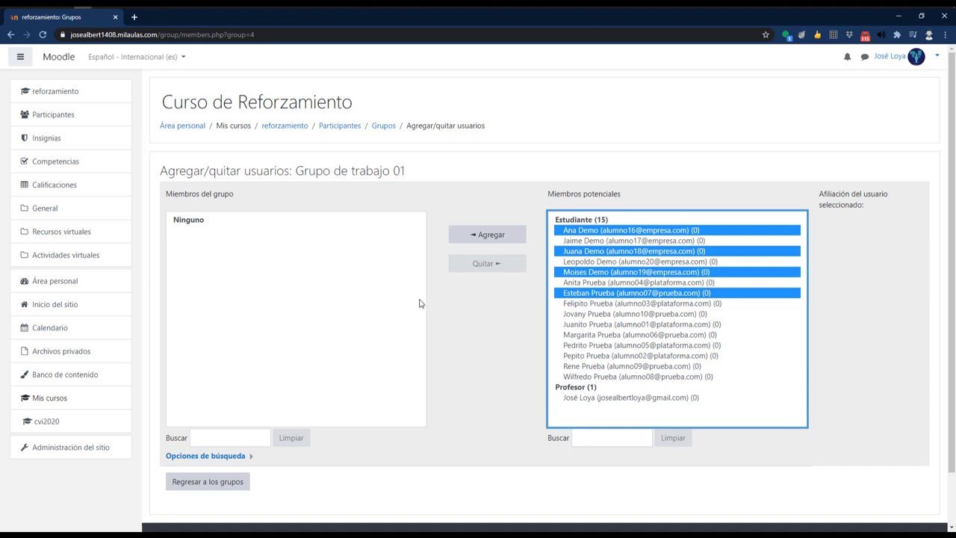
click(482, 241)
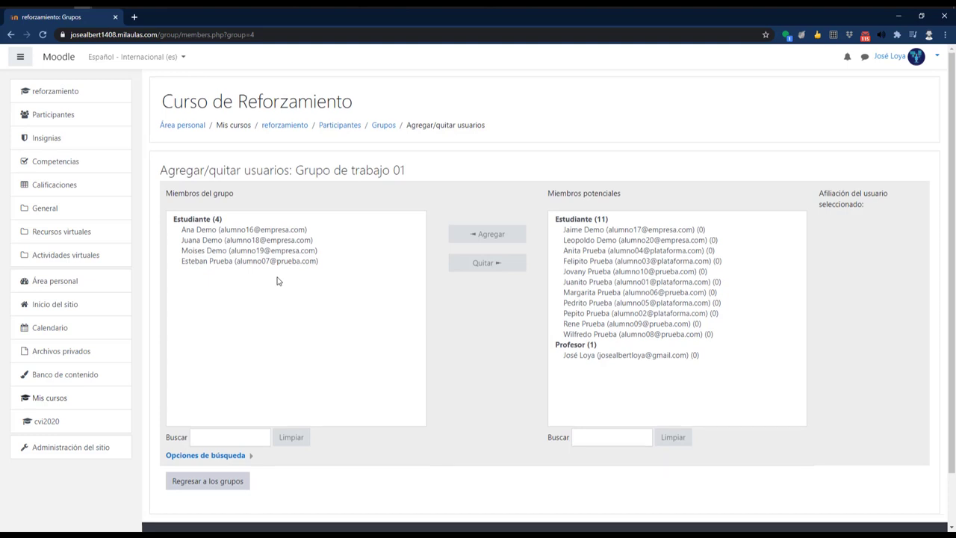
Step: Return to the course's group list and select Grupo de trabajo 01 to review its members
scroll(273, 285, down, 1)
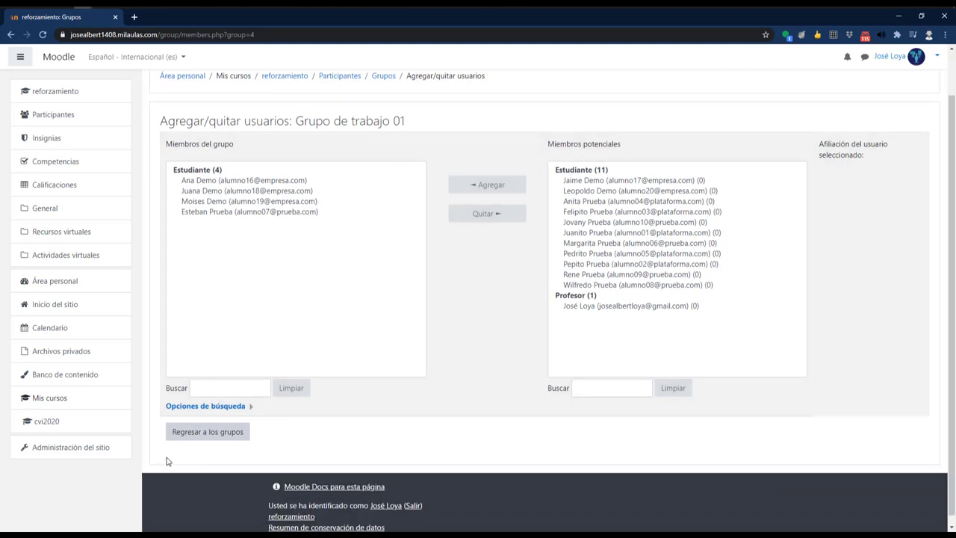
click(213, 439)
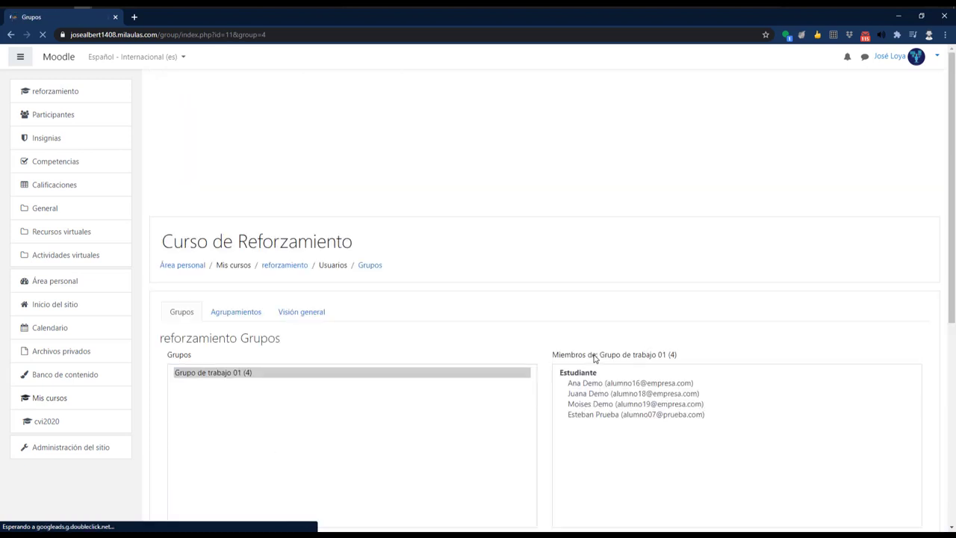
scroll(333, 299, down, 2)
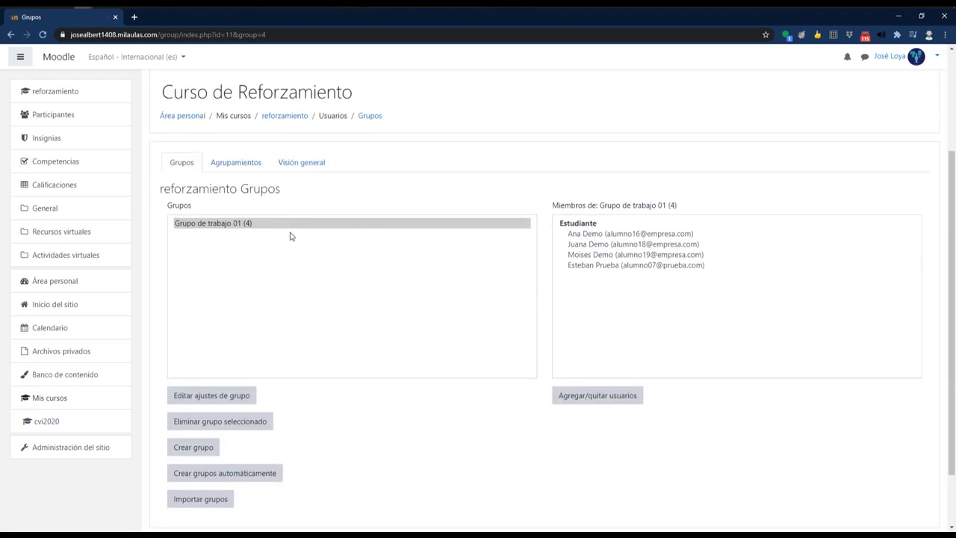
scroll(291, 236, down, 1)
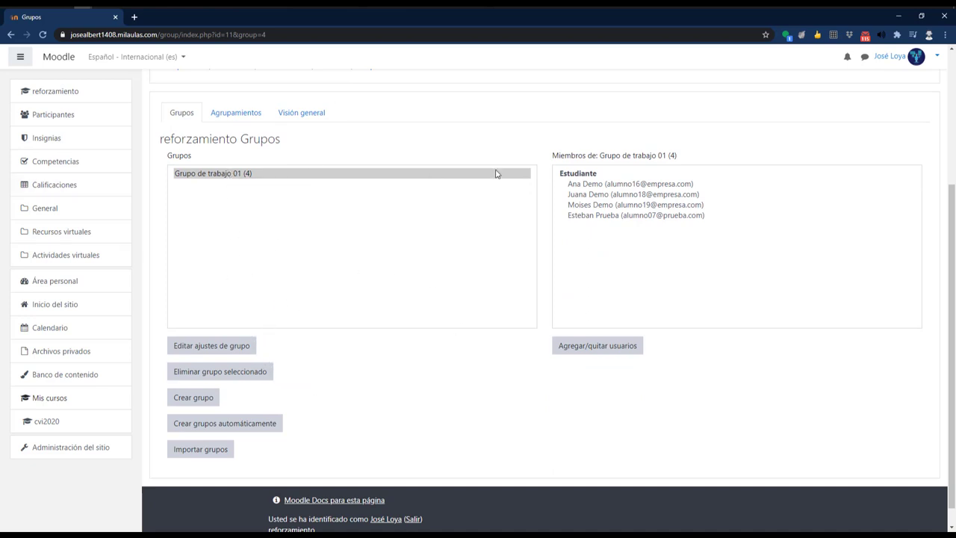
click(215, 178)
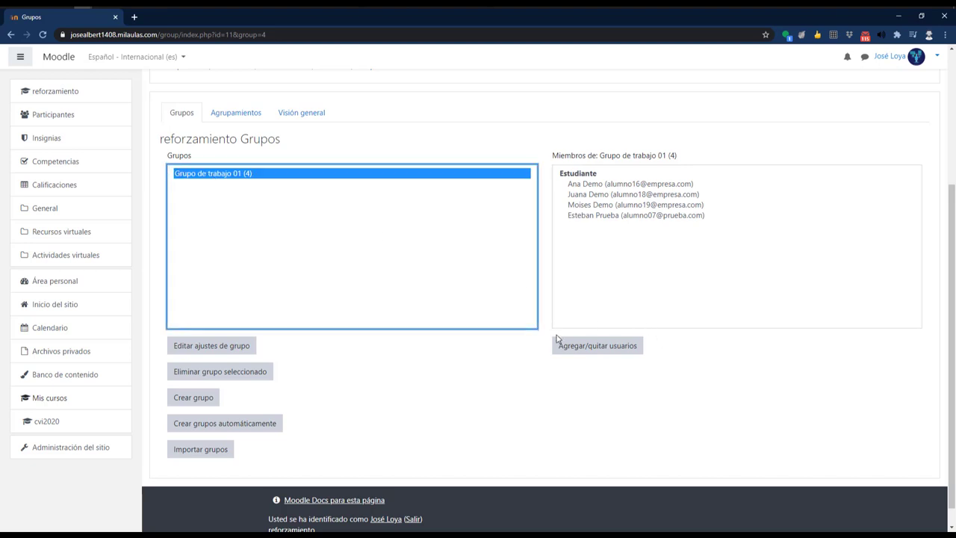
Step: Remove the fourth listed student from Grupo de trabajo 01 and add the first student of the potential members list in their place
click(595, 350)
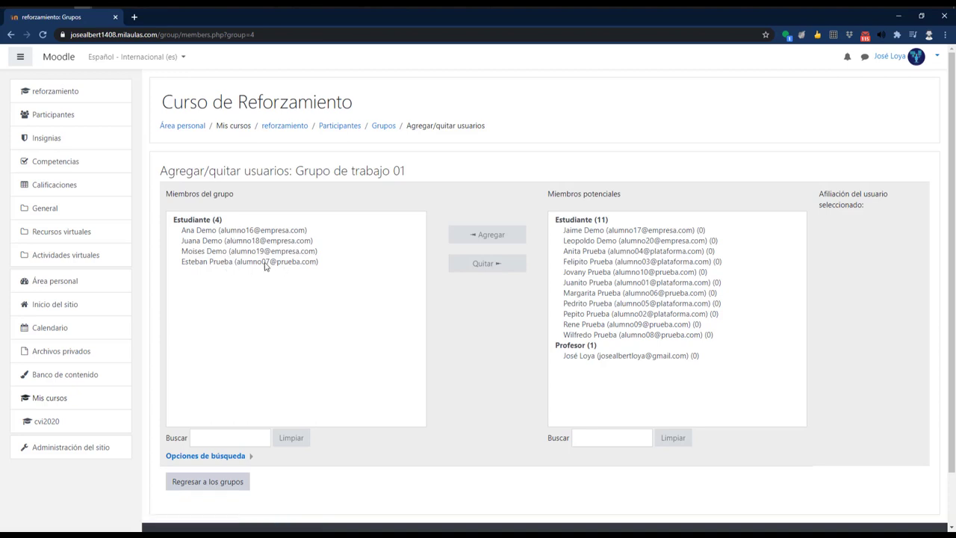
click(264, 267)
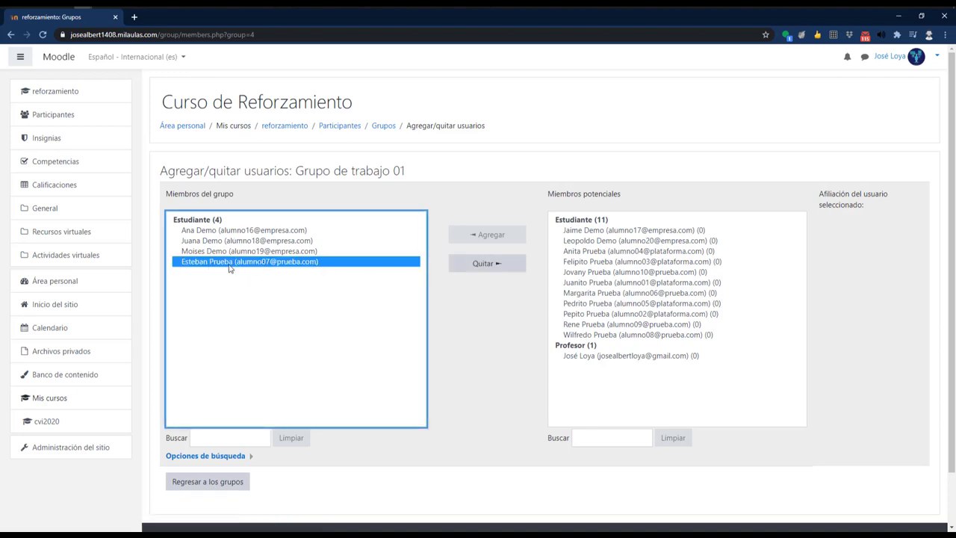
click(487, 263)
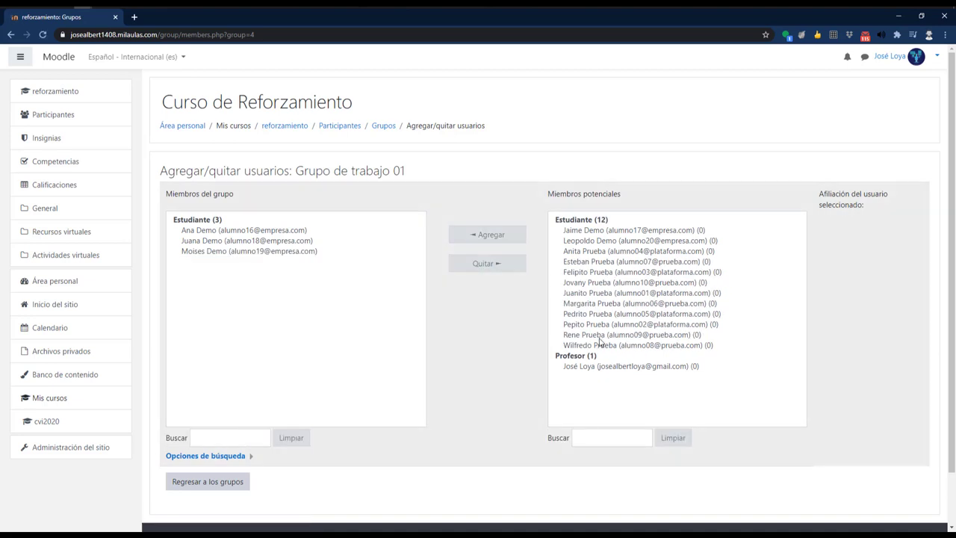
click(605, 232)
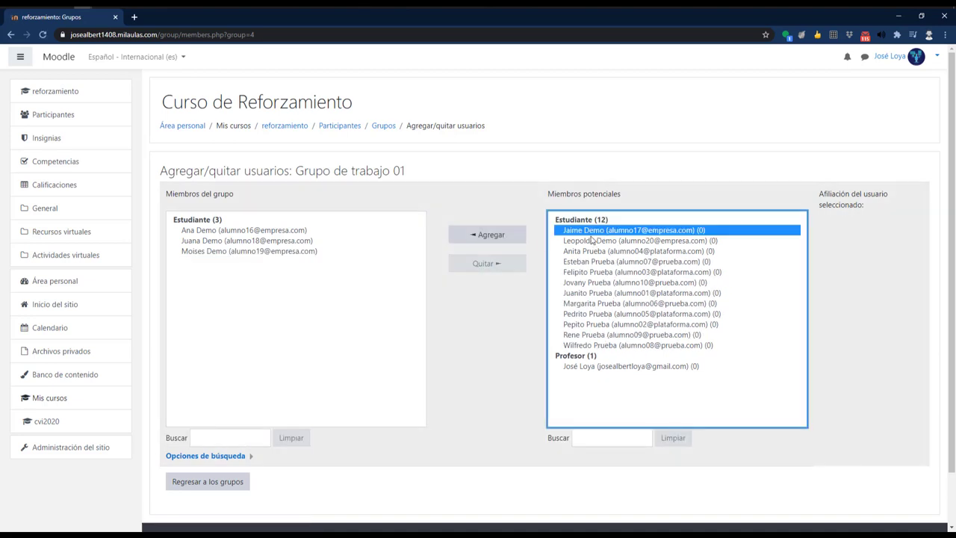
click(488, 234)
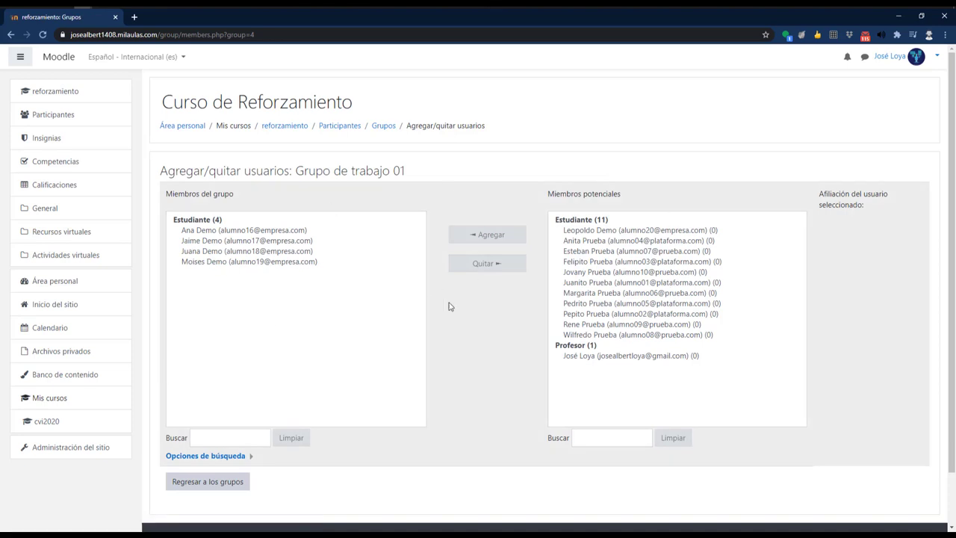
Step: Go back to the course's groups page and check the updated member list of Grupo de trabajo 01
scroll(198, 387, down, 1)
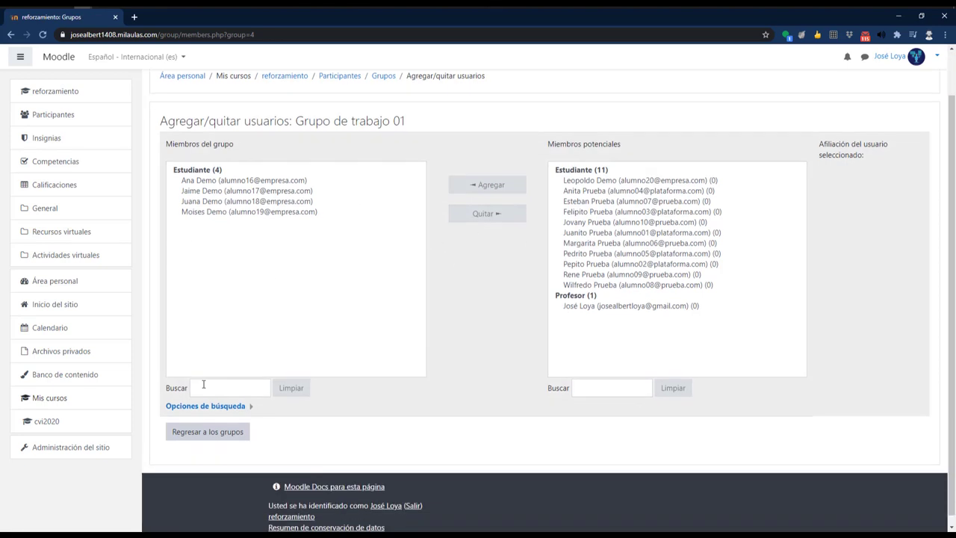
click(223, 441)
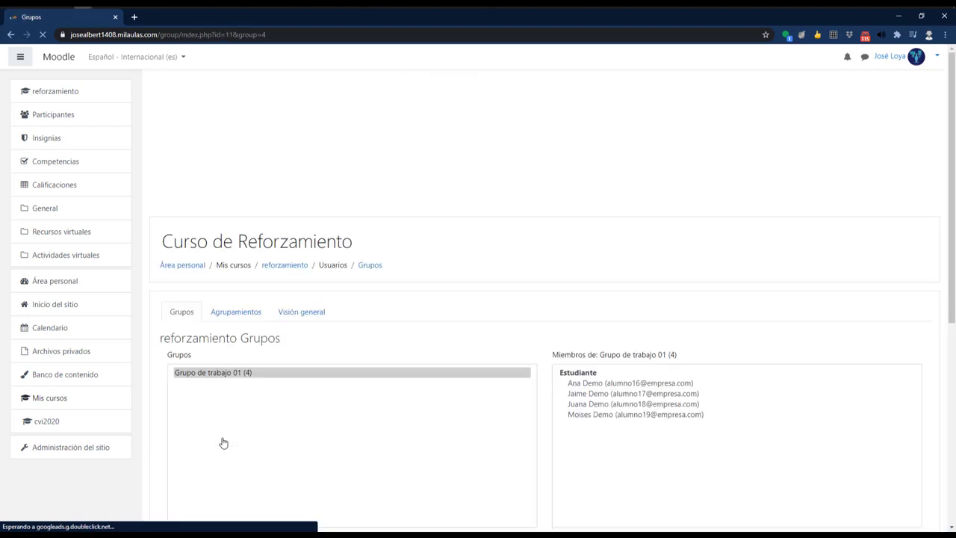
scroll(322, 374, down, 3)
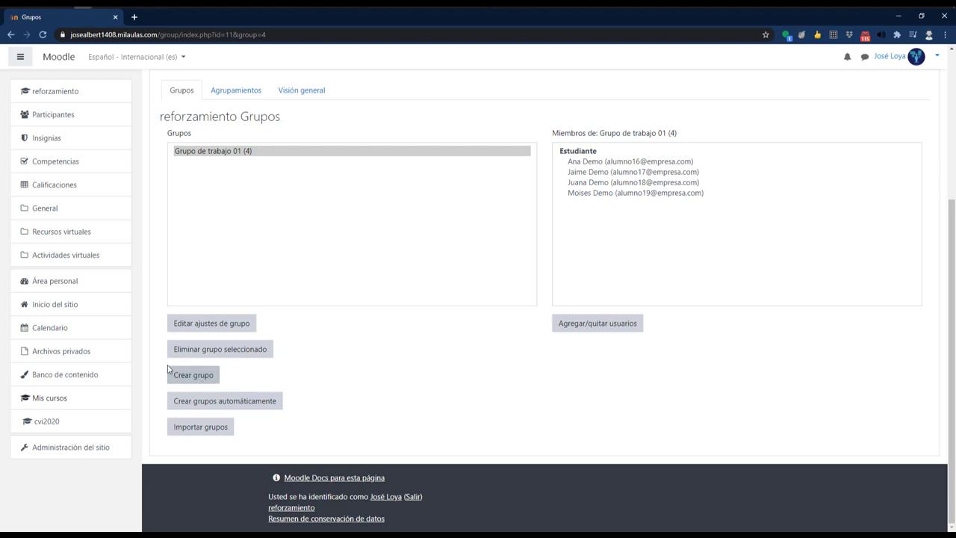
scroll(311, 337, up, 1)
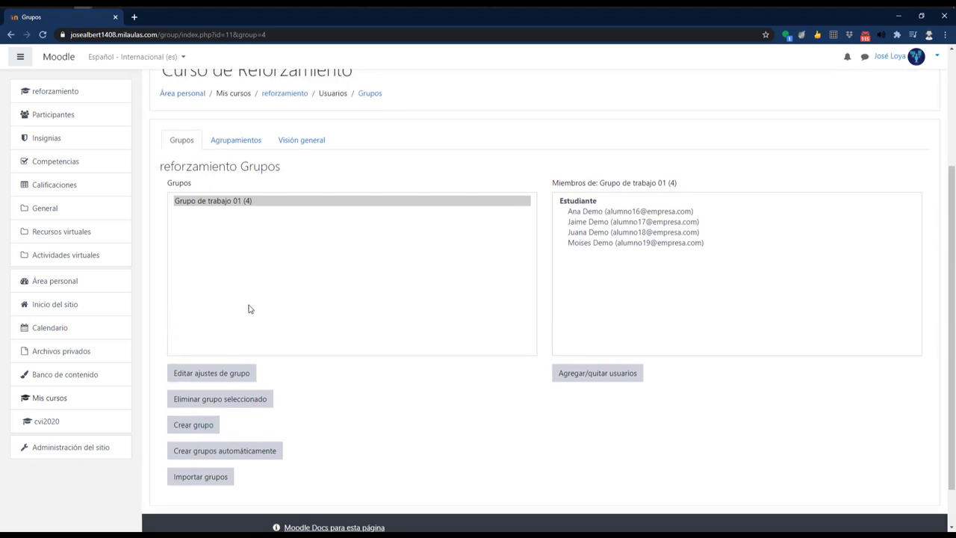